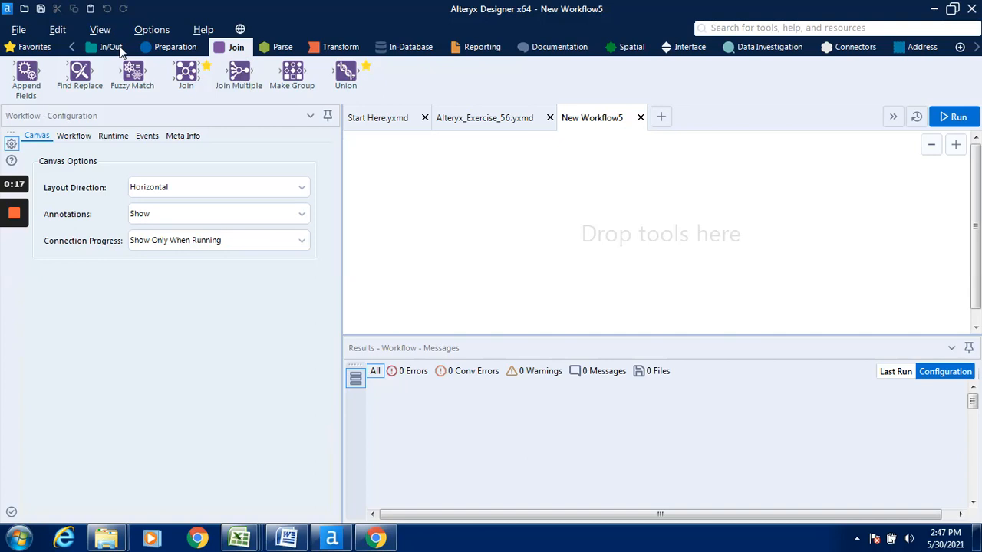
Add an Input Data tool to the empty canvas and connect it to the recent file Sales 2017 - Copy.xlsx.
click(115, 47)
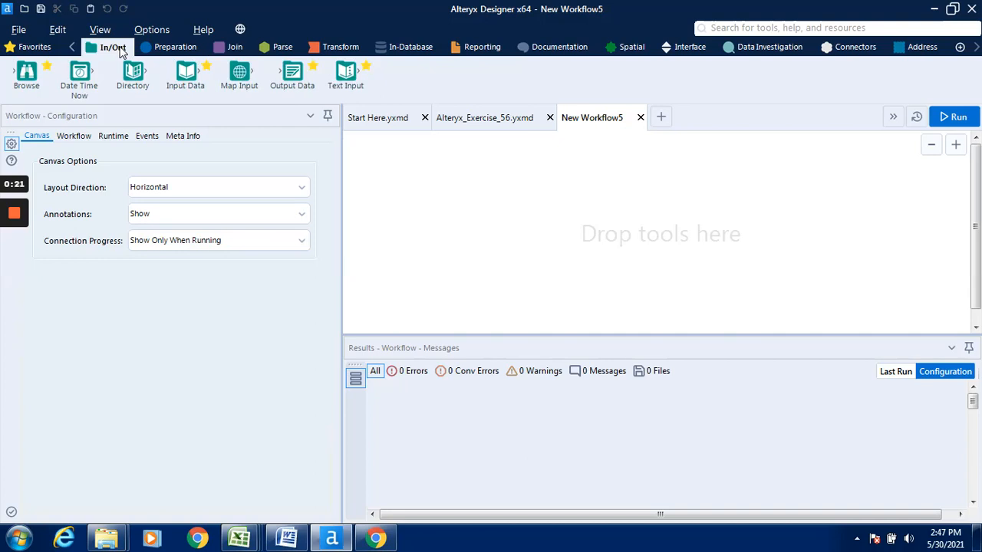
drag(185, 75, 223, 85)
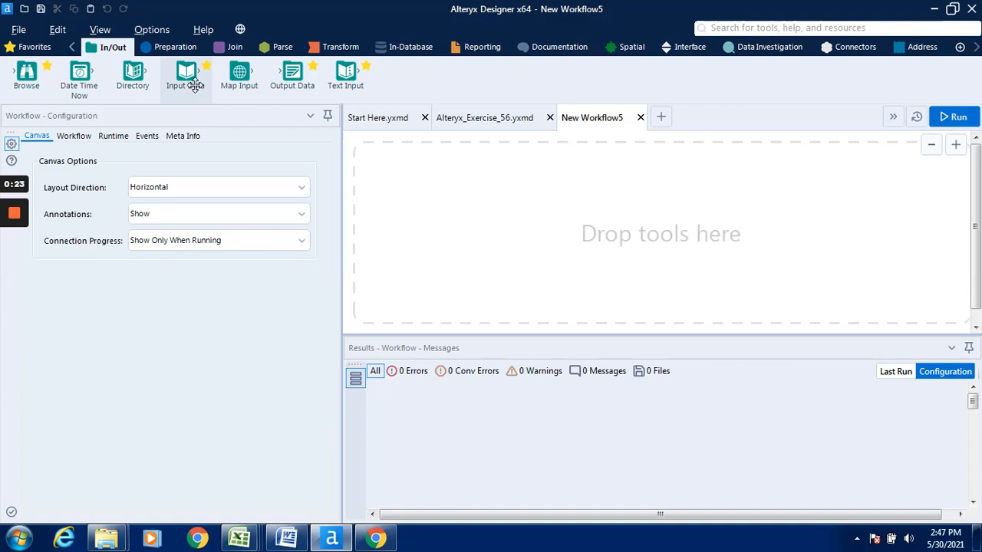
drag(192, 73, 442, 196)
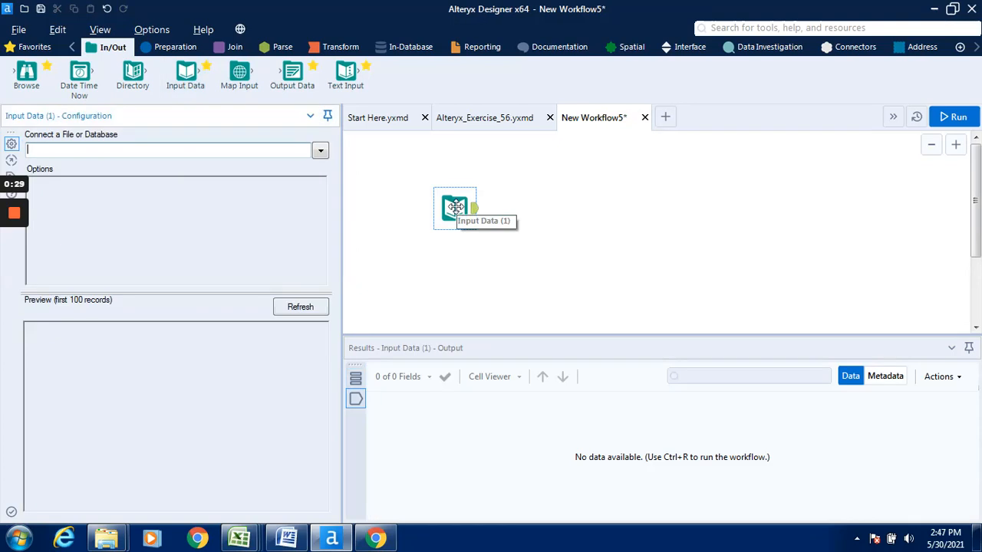
click(320, 152)
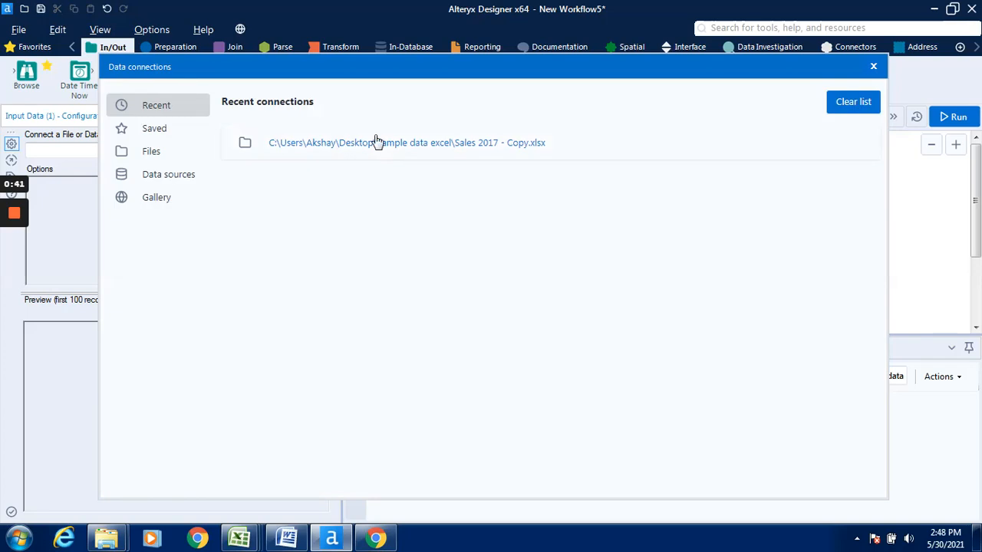
click(485, 145)
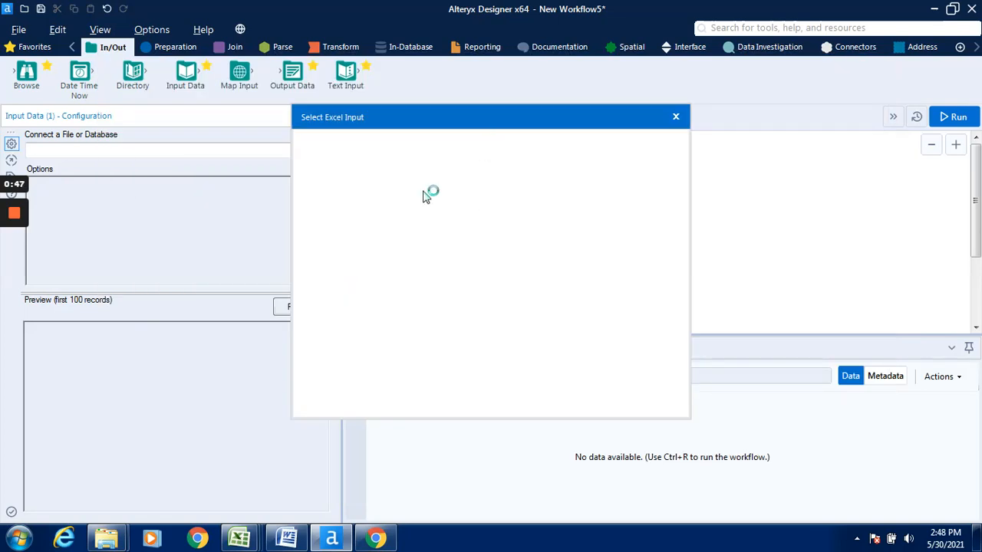
Import the named range Range1 from the workbook and run the workflow.
click(473, 174)
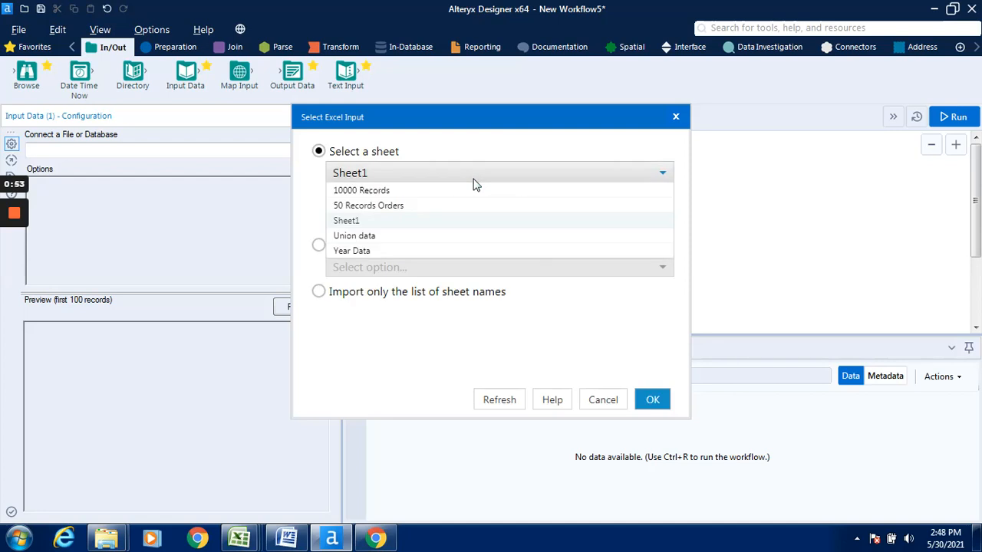
click(374, 238)
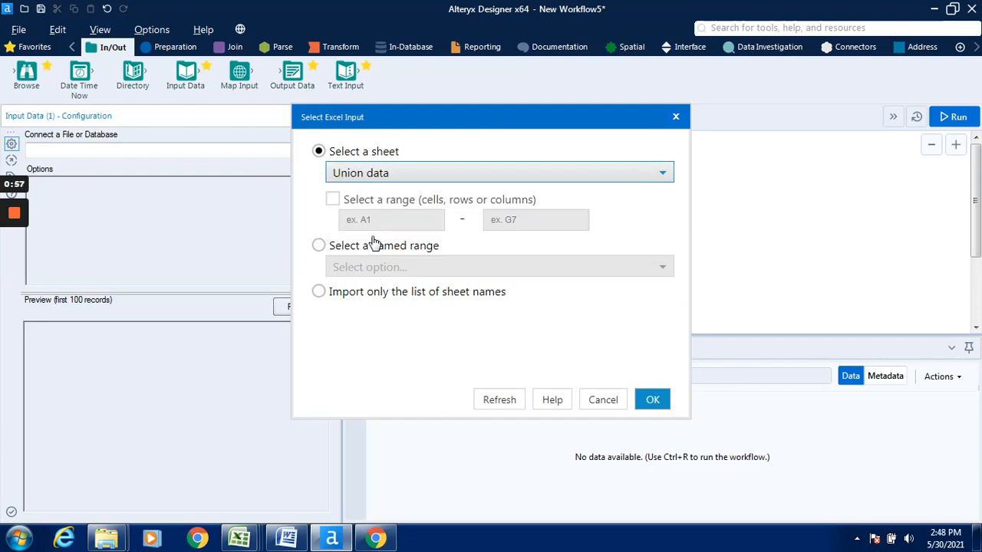
click(318, 247)
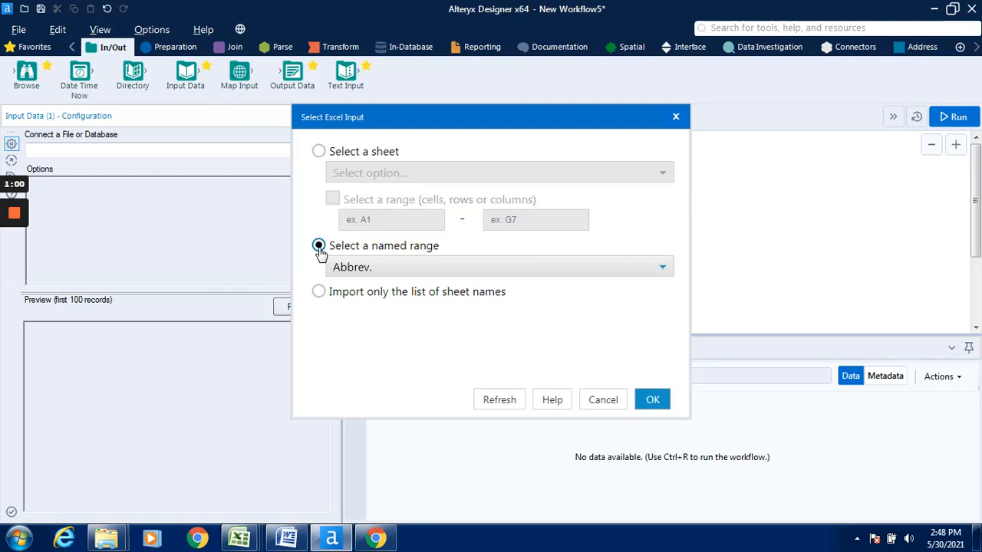
click(407, 268)
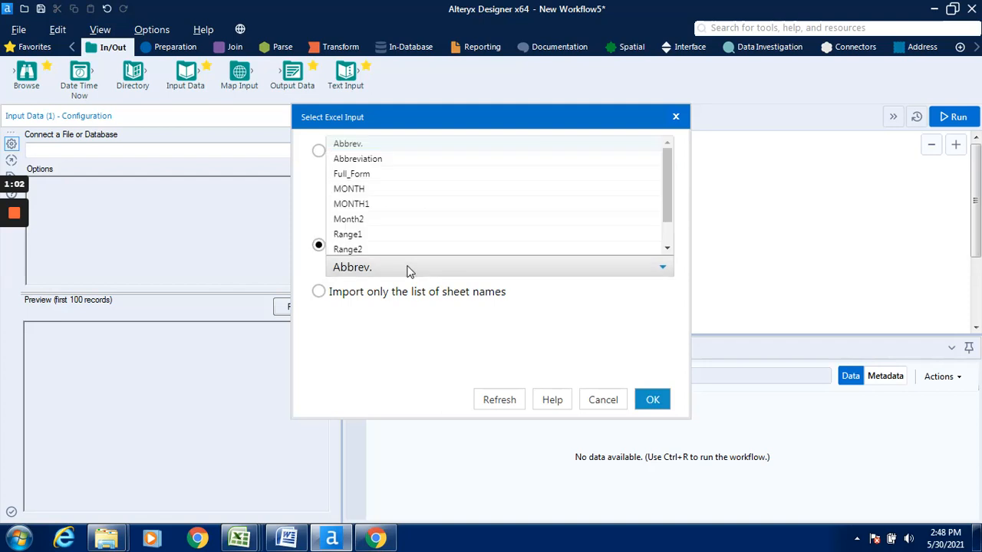
click(358, 238)
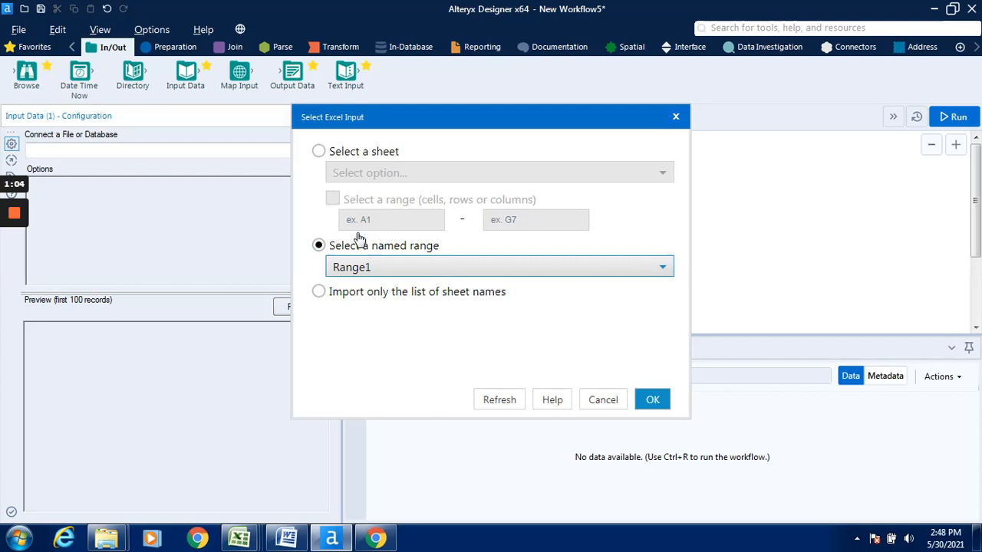
click(652, 400)
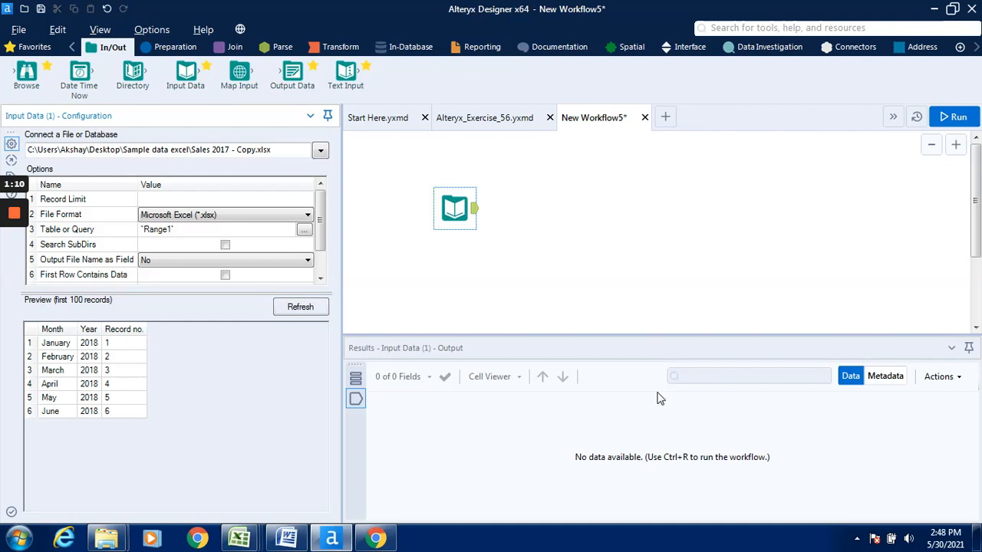
click(961, 119)
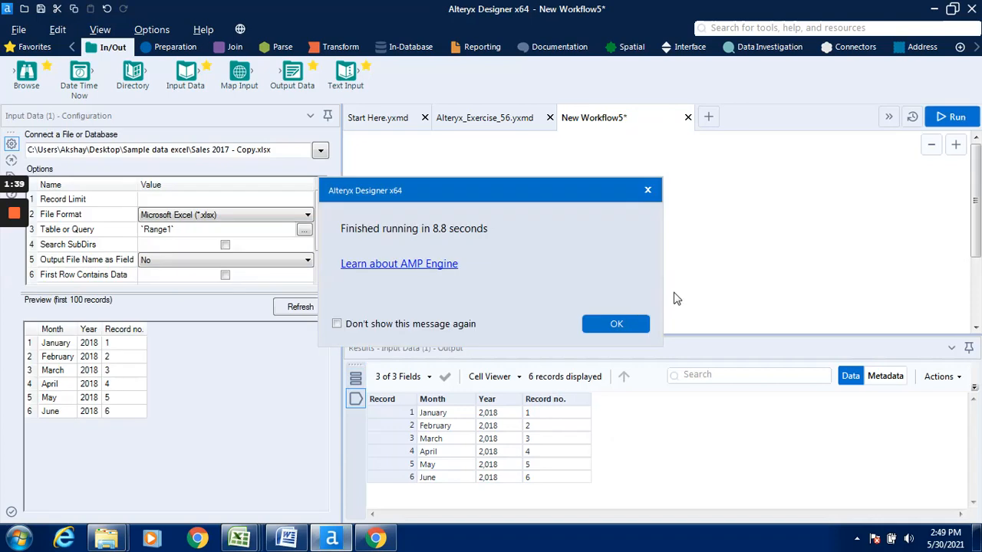
click(619, 324)
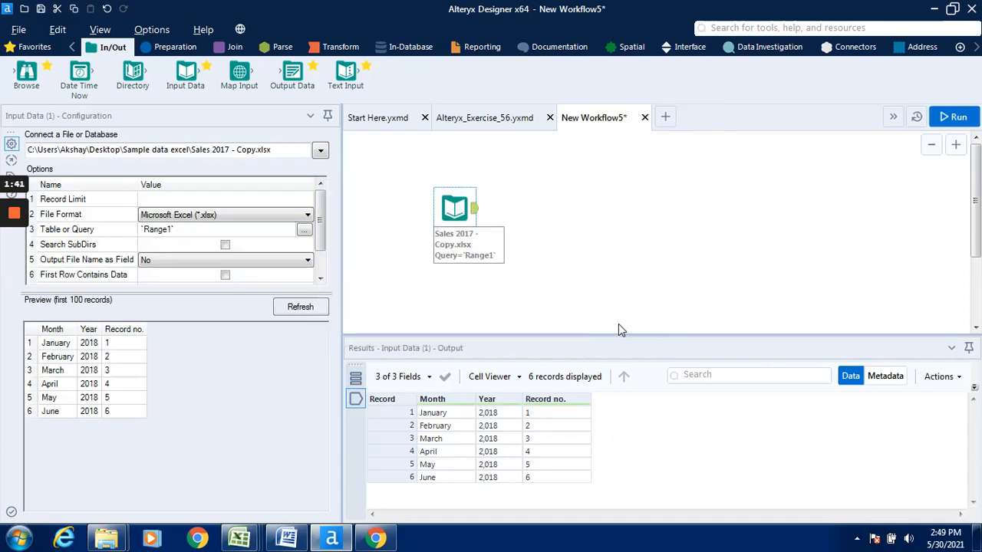
Switch to the Sales 2017 - Copy workbook in Excel and compare the column order of the two tables on the Union data sheet.
mouse_move(250, 534)
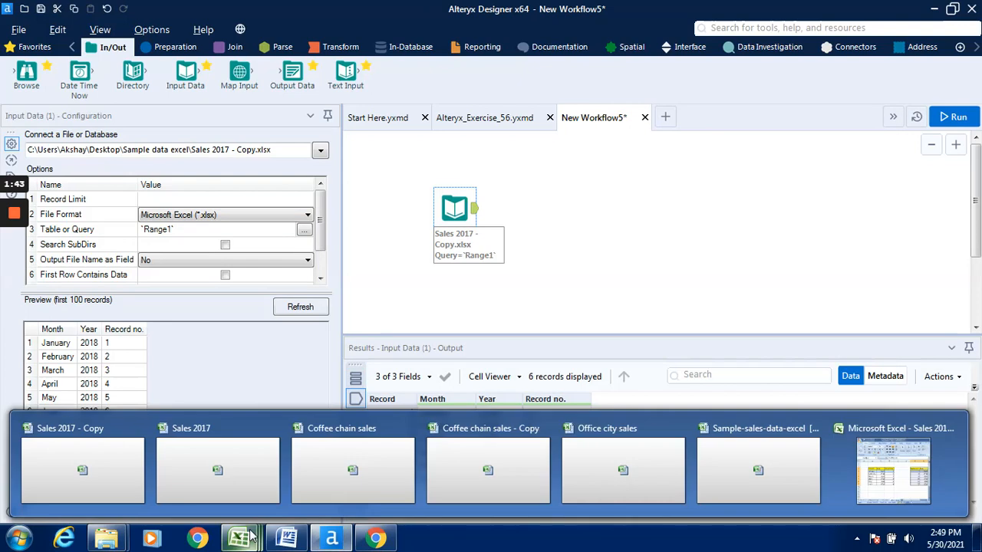
click(140, 483)
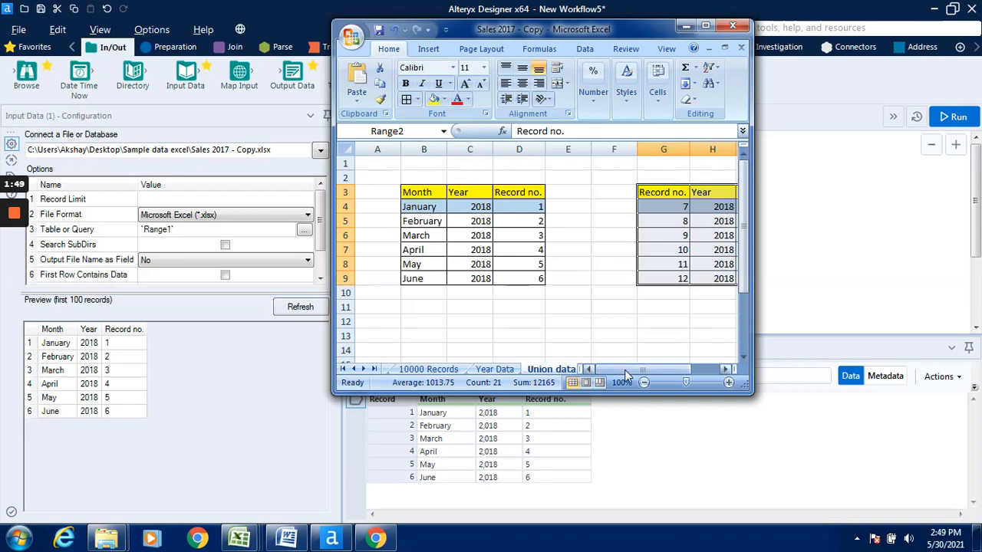
drag(624, 369, 639, 372)
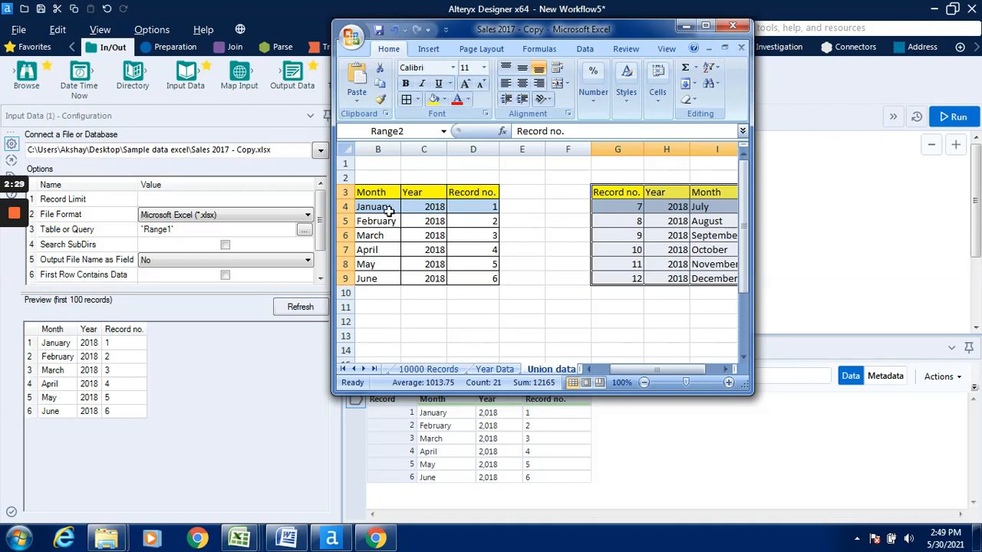
click(684, 27)
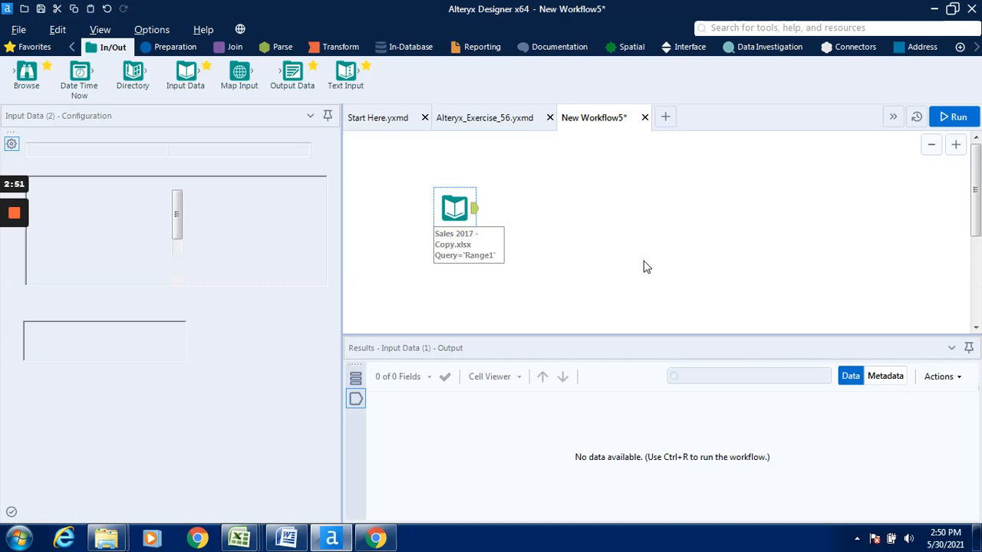
Paste a copy of the Input Data tool beside the first one and set its table to the named range Range2.
drag(644, 262, 674, 293)
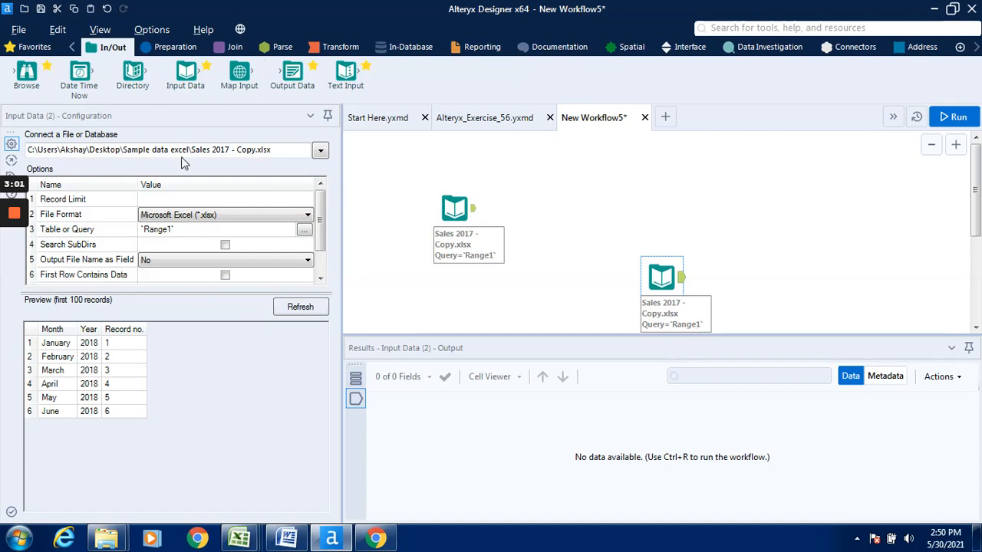
click(304, 230)
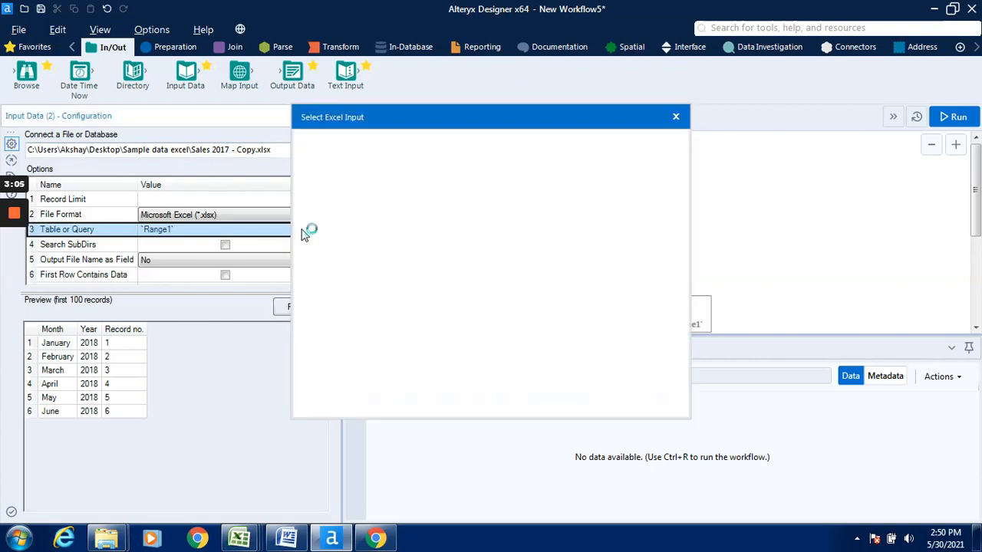
mouse_move(13, 282)
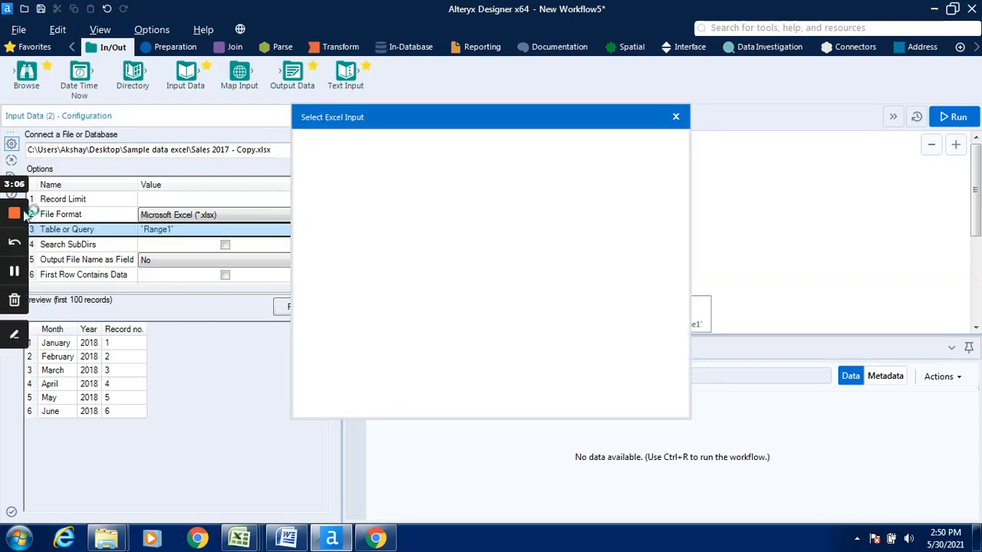
click(14, 274)
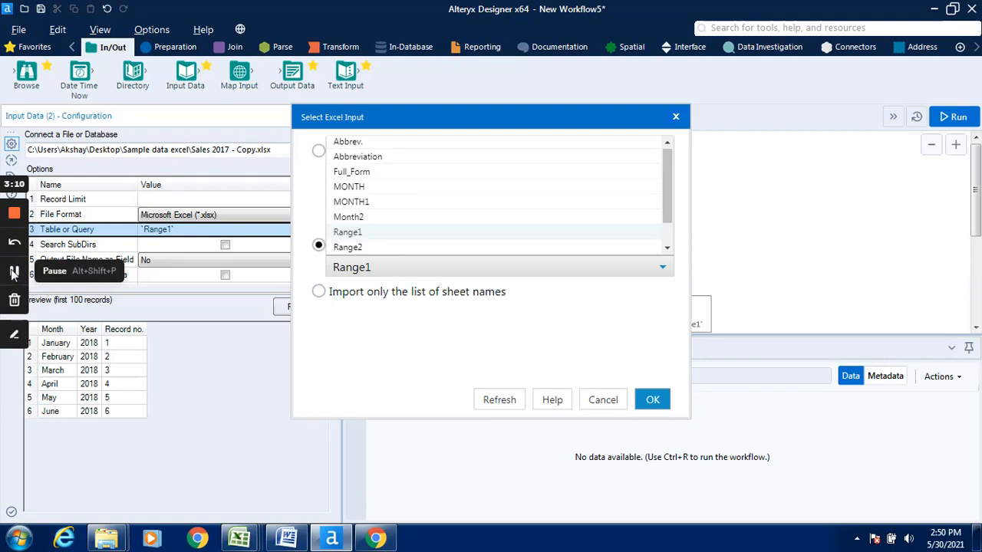
click(14, 275)
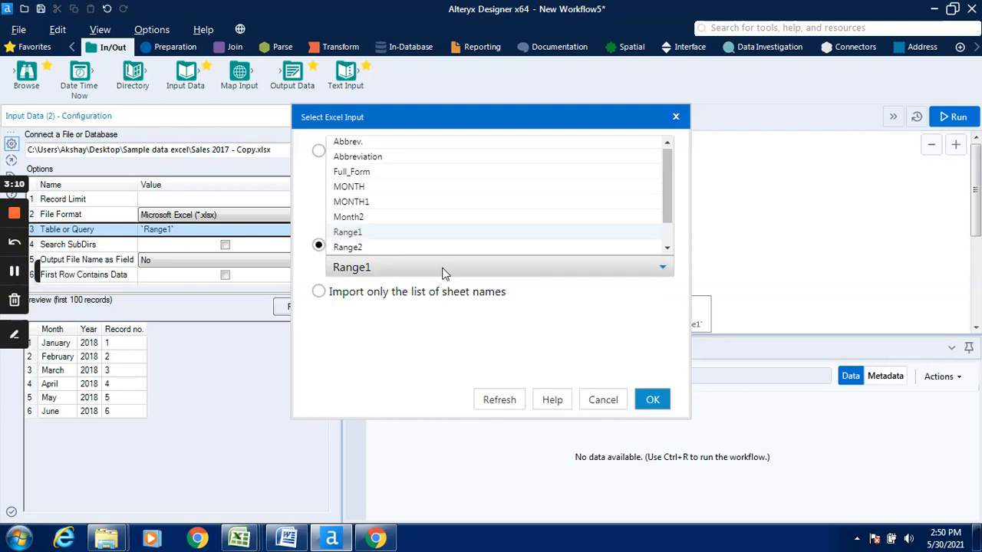
click(359, 249)
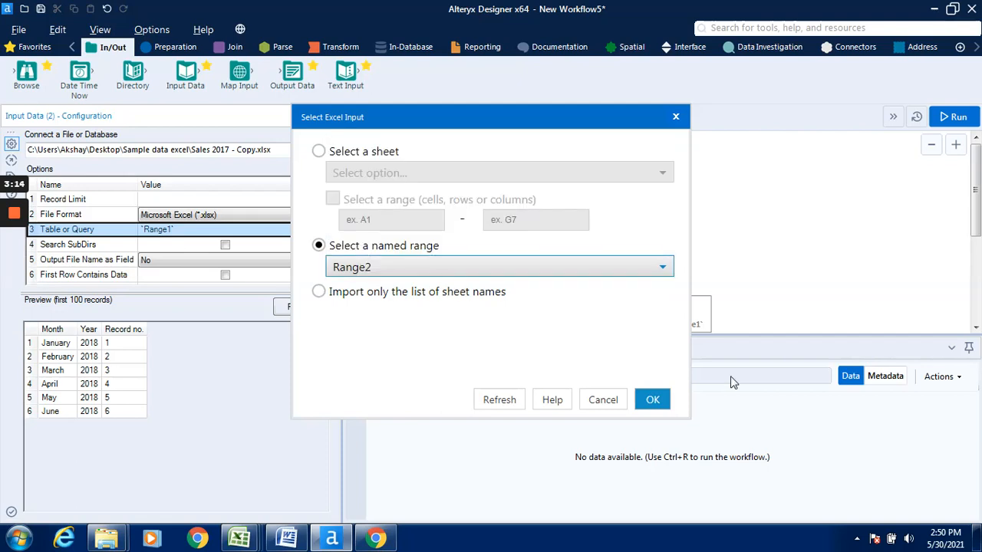
click(653, 400)
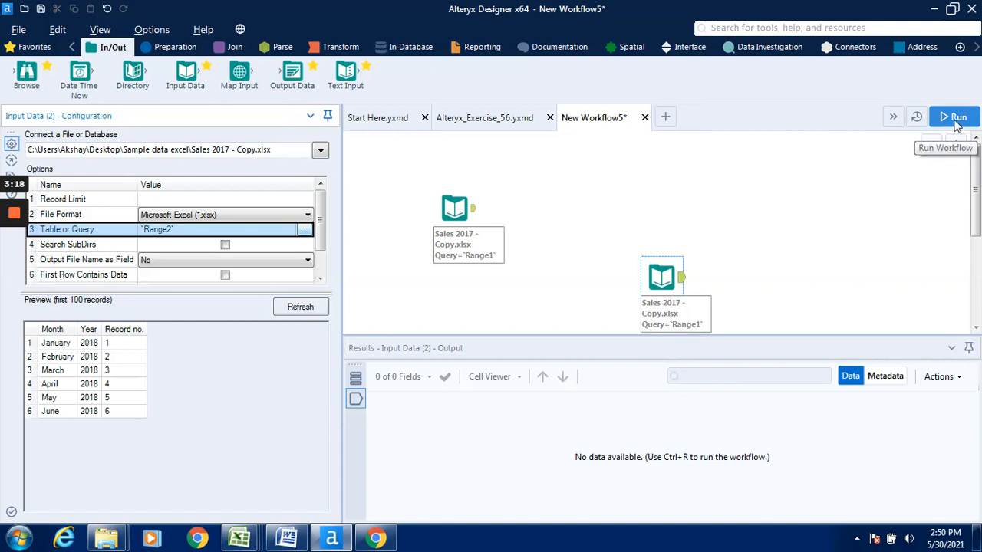
Run the workflow and check the output records of both Input Data tools.
mouse_move(10, 221)
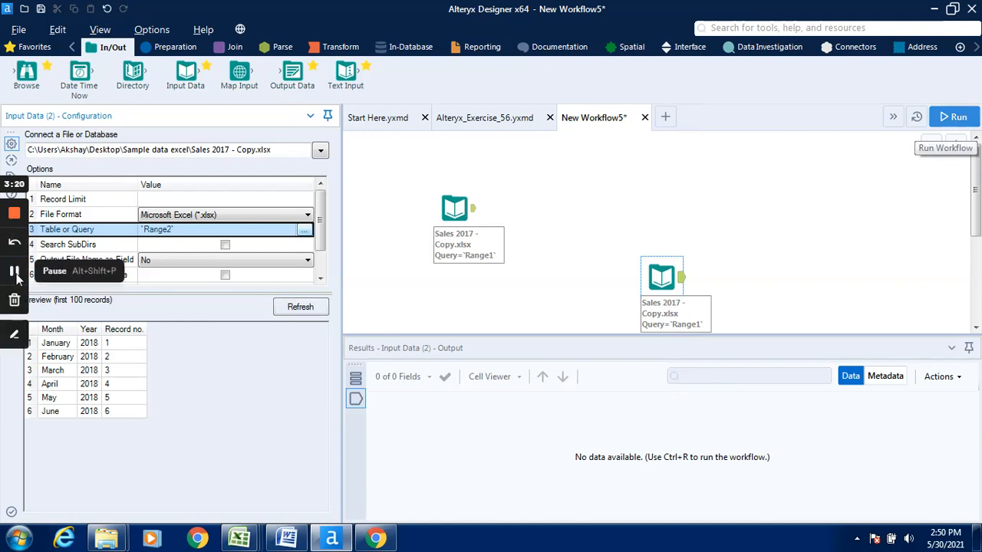
key(ctrl+r)
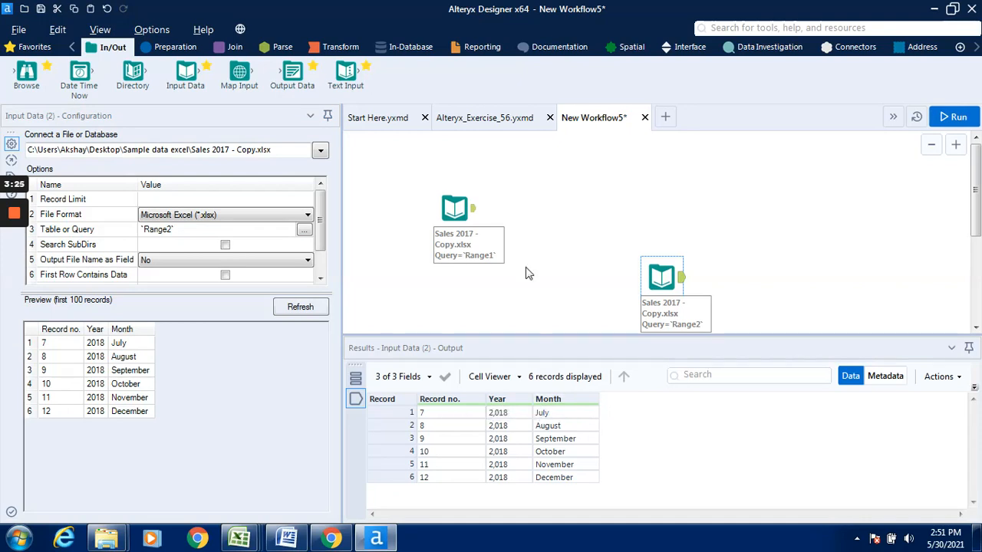
click(473, 209)
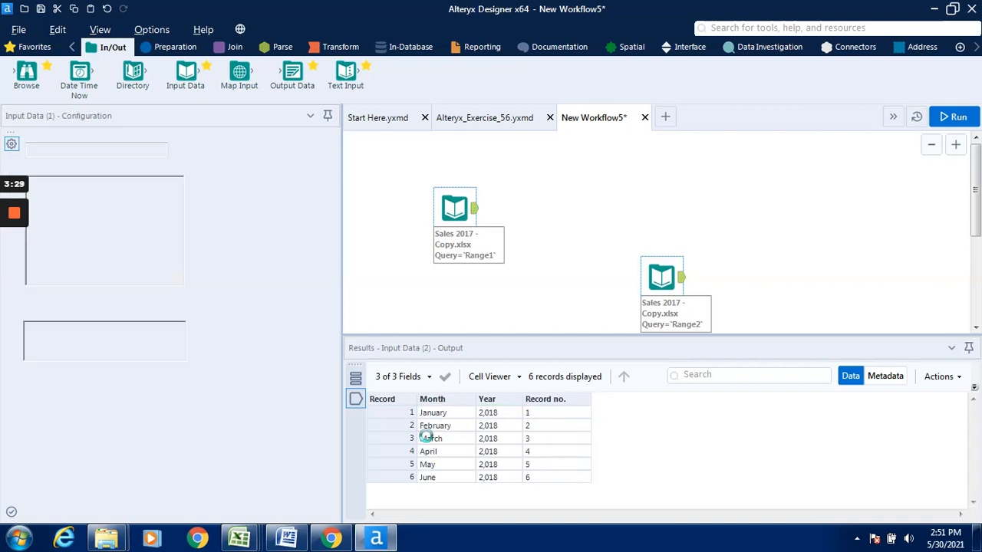
click(661, 281)
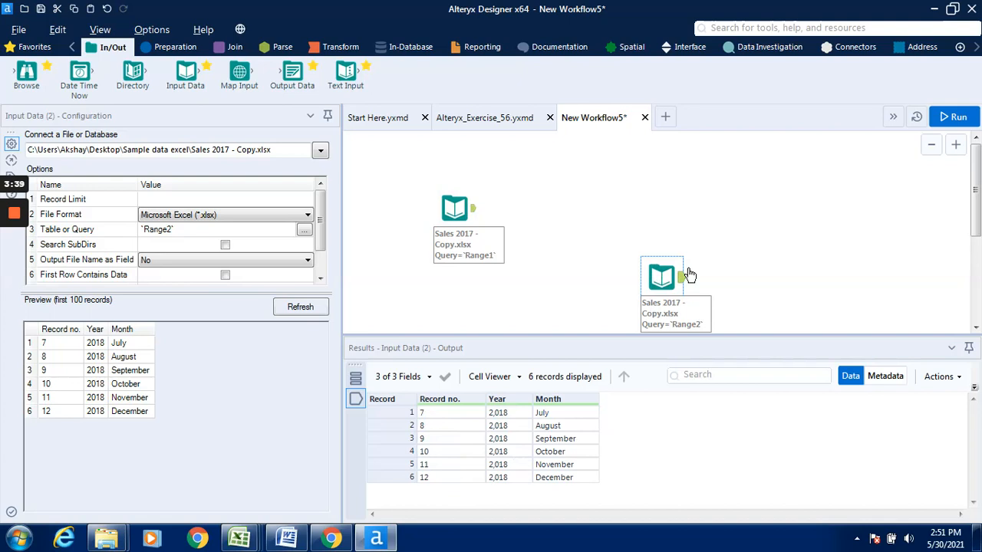
Place a Union tool to the right of the inputs and connect the Range1 and Range2 Input Data outputs to it.
click(234, 49)
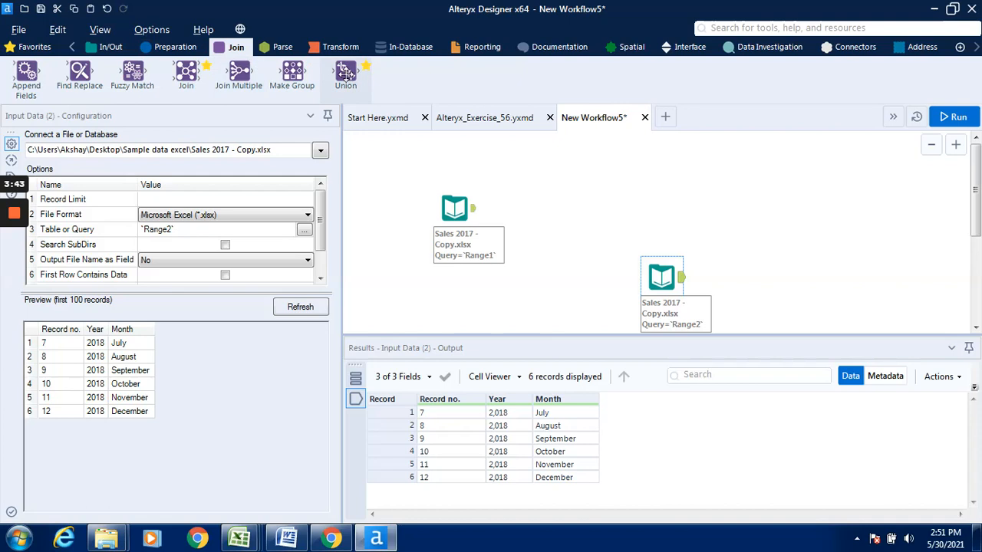
drag(346, 75, 764, 189)
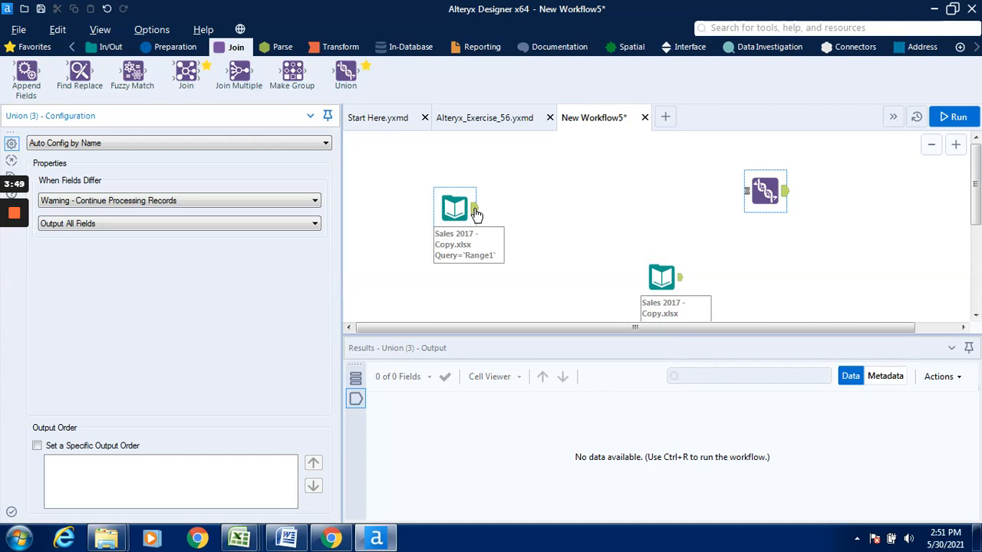
click(476, 212)
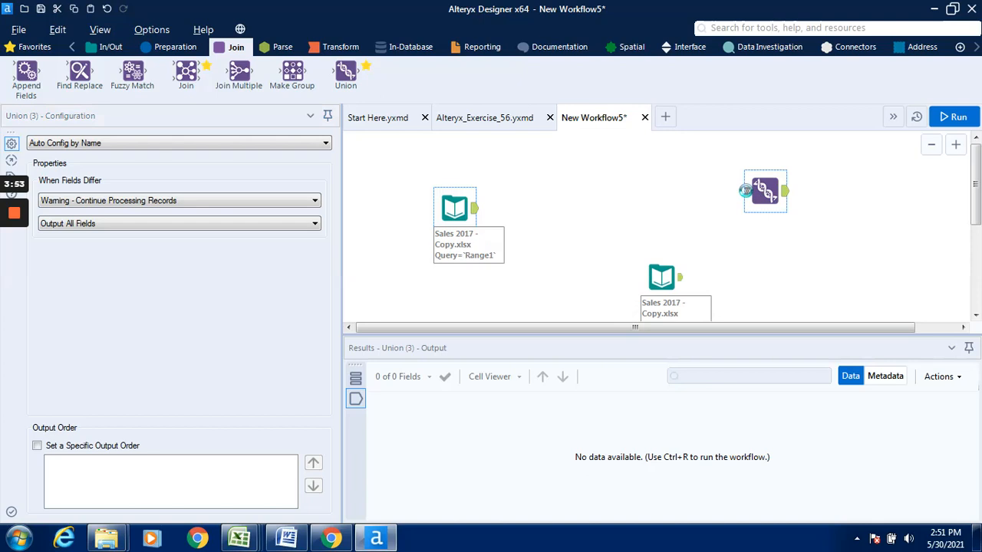
click(745, 190)
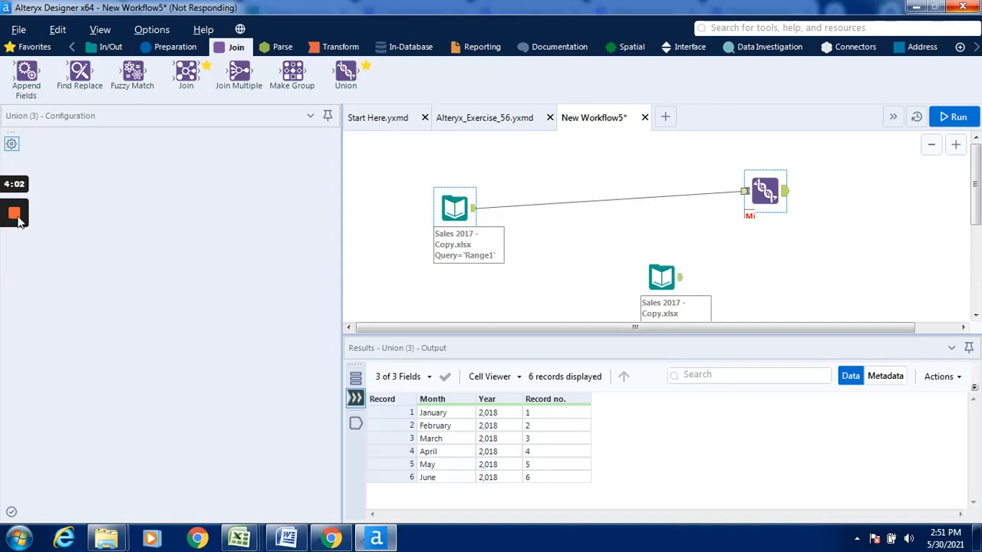
mouse_move(20, 221)
click(14, 273)
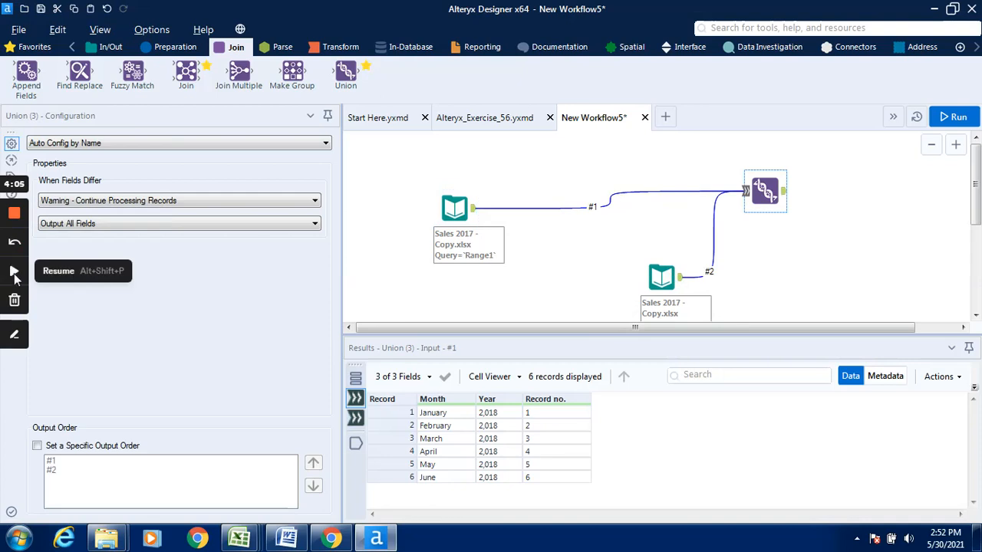
click(15, 272)
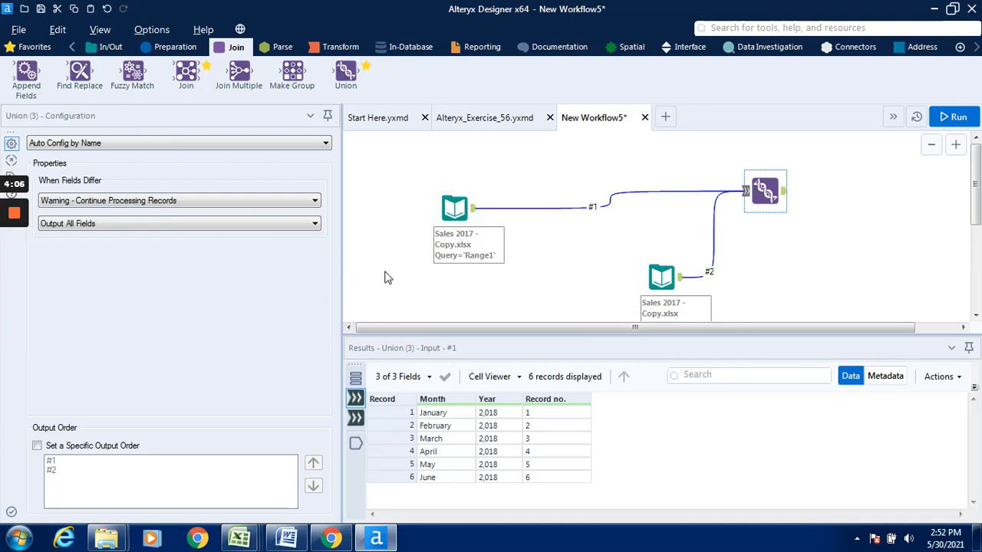
click(455, 209)
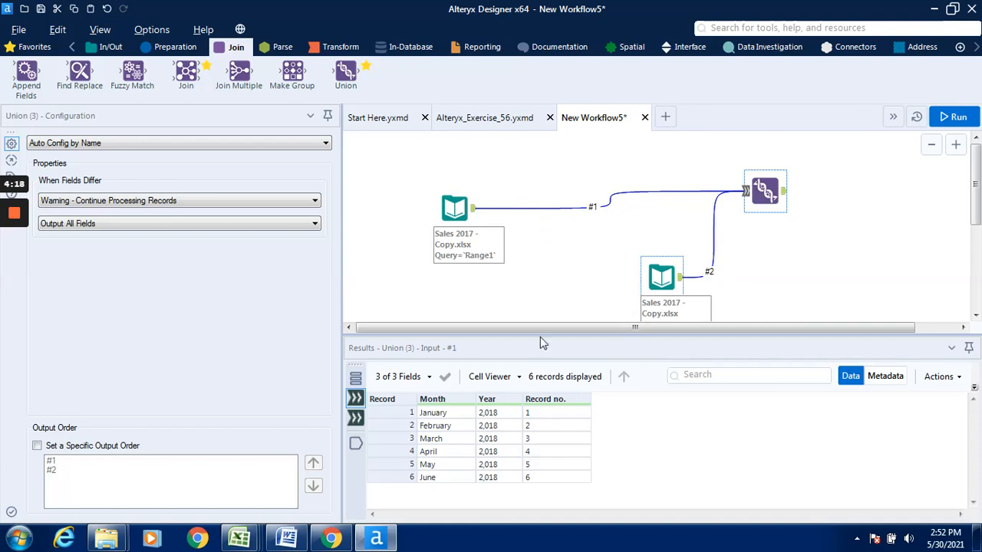
Compare the field order of the Range1 and Range2 input outputs and set the Union tool to Auto Config by Name.
click(473, 213)
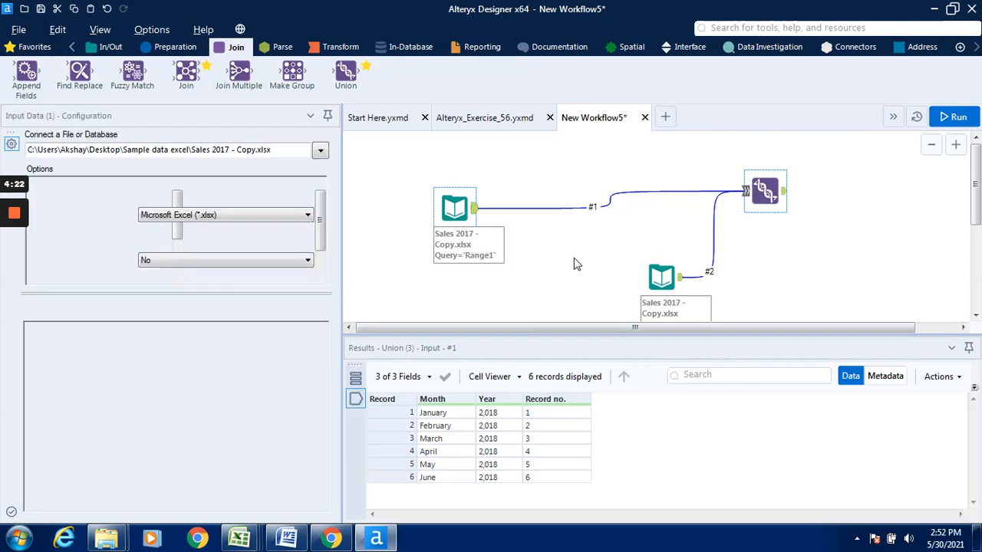
click(681, 284)
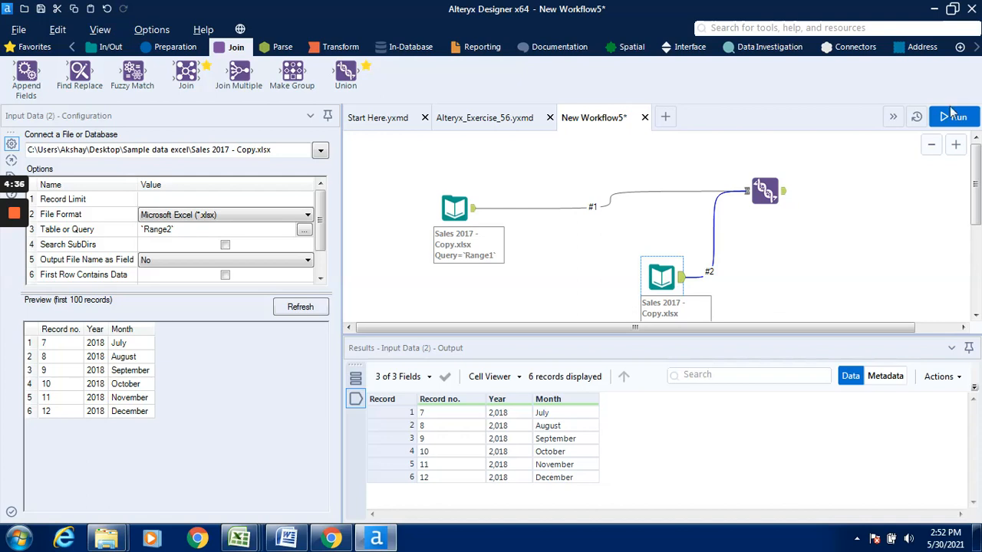
click(765, 192)
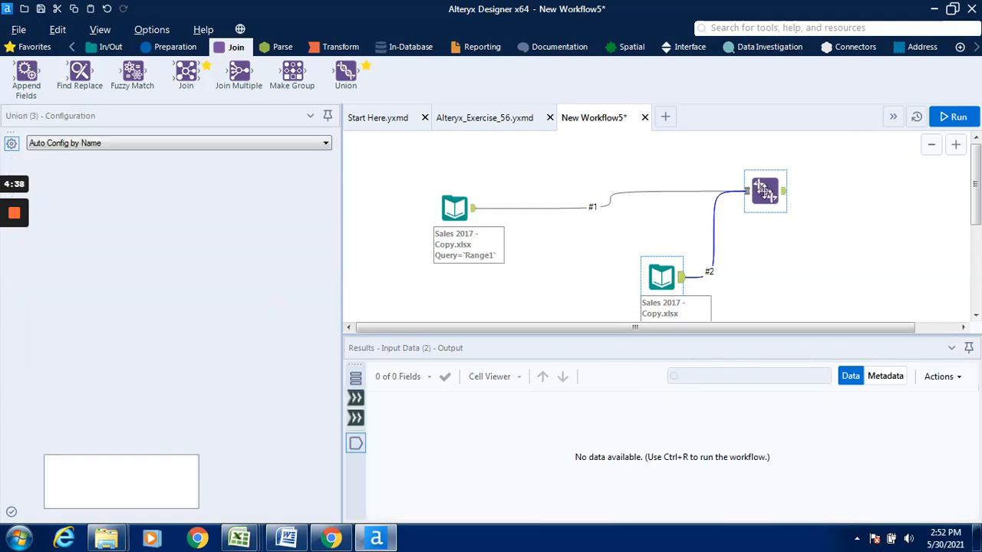
click(325, 144)
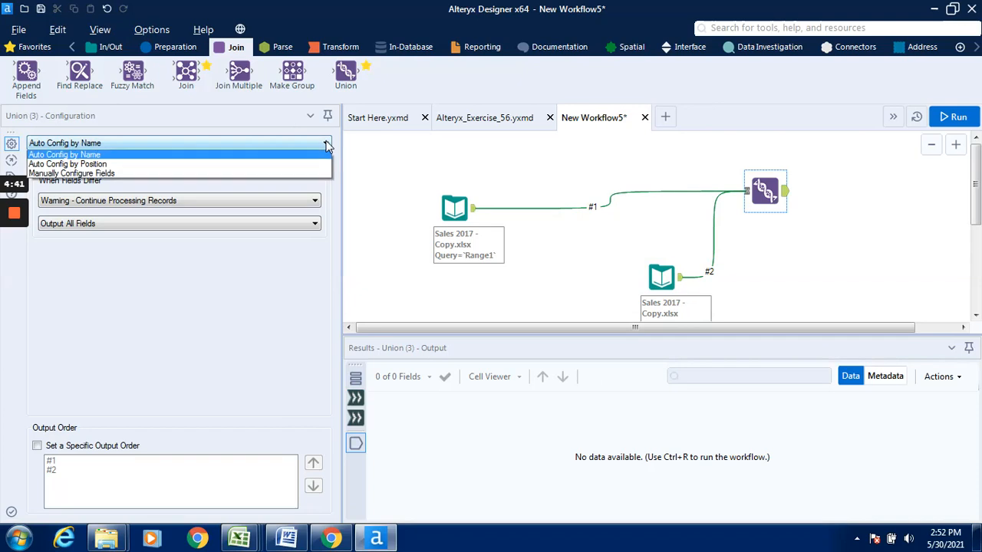
click(280, 157)
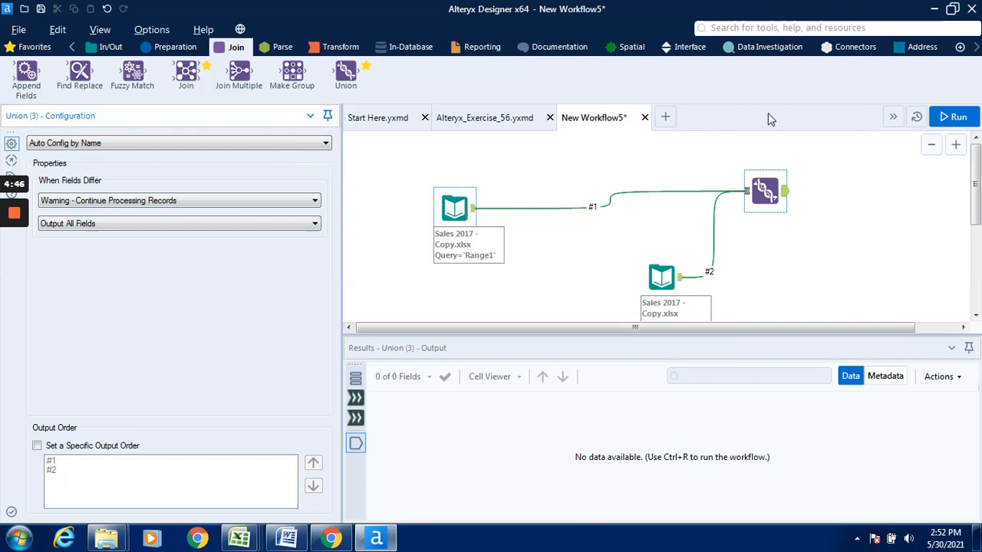
Run the workflow and review the combined records in the Union tool's output.
click(955, 118)
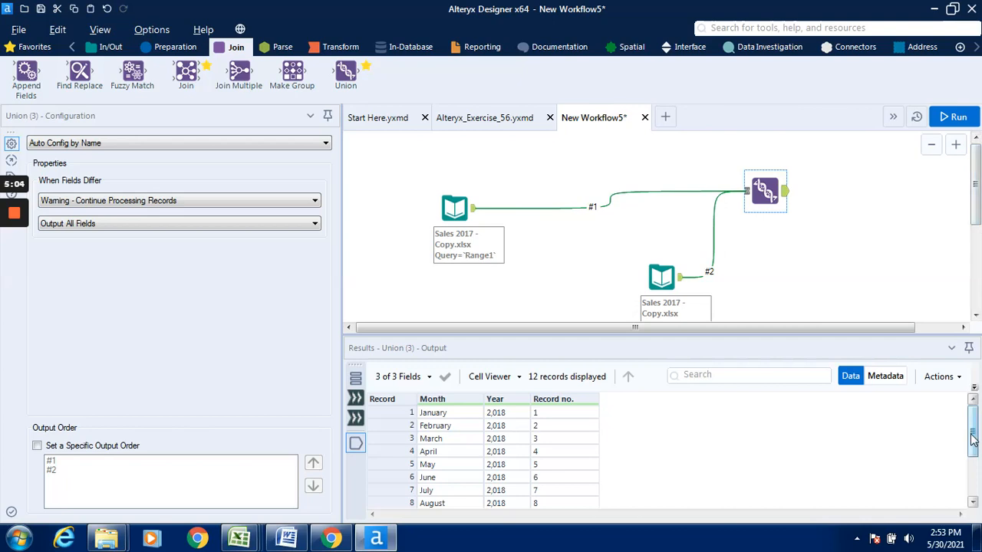
mouse_move(971, 437)
mouse_down()
mouse_move(974, 477)
mouse_move(975, 424)
mouse_up()
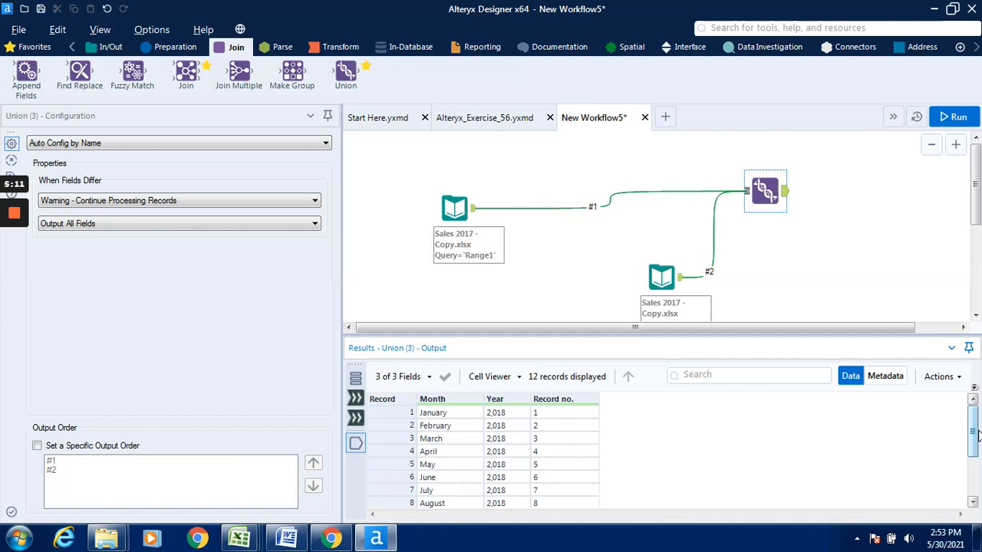
mouse_move(976, 433)
mouse_down()
mouse_move(976, 471)
mouse_move(972, 429)
mouse_up()
mouse_move(10, 213)
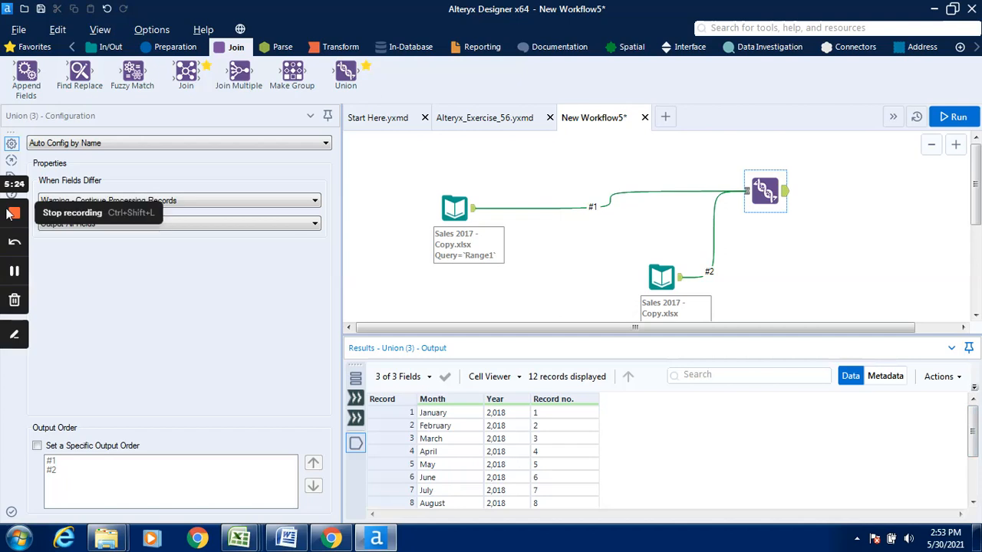